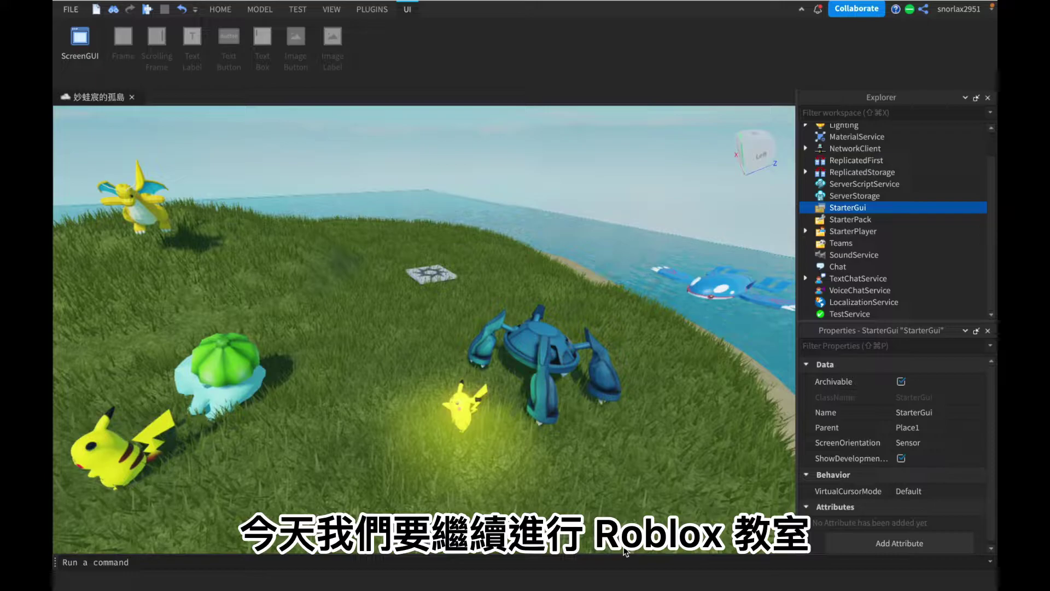
Add a ScreenGui under StarterGui and rename it SubscribeGui
mouse_move(897, 209)
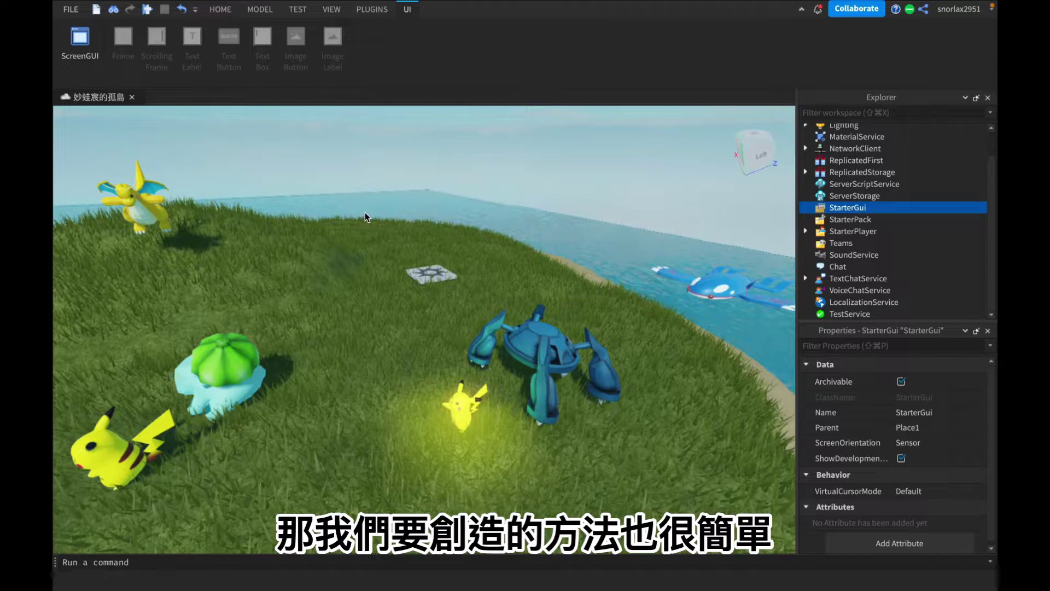
mouse_move(857, 213)
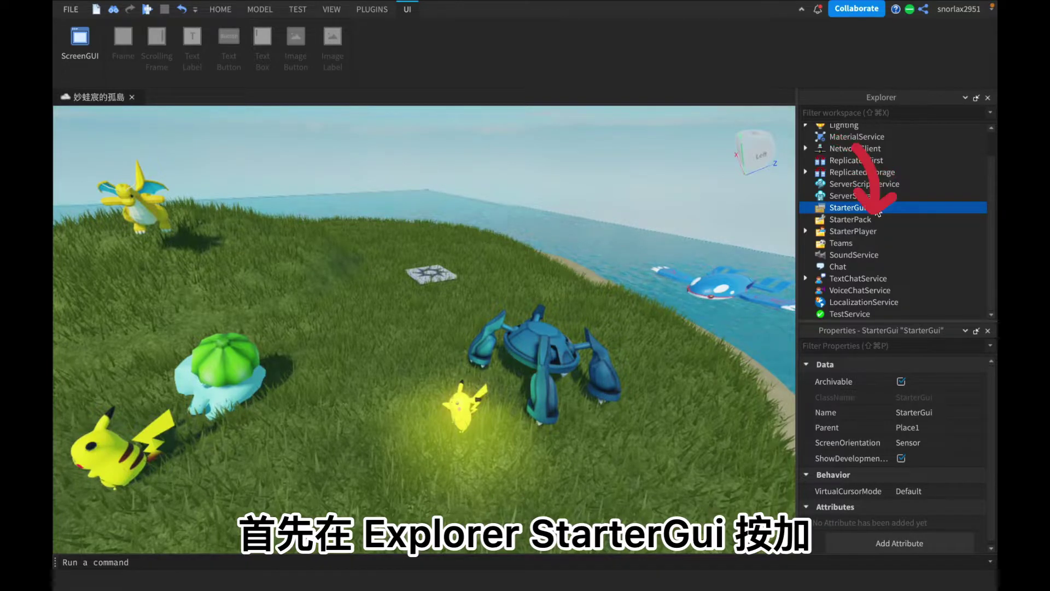
left_click(876, 207)
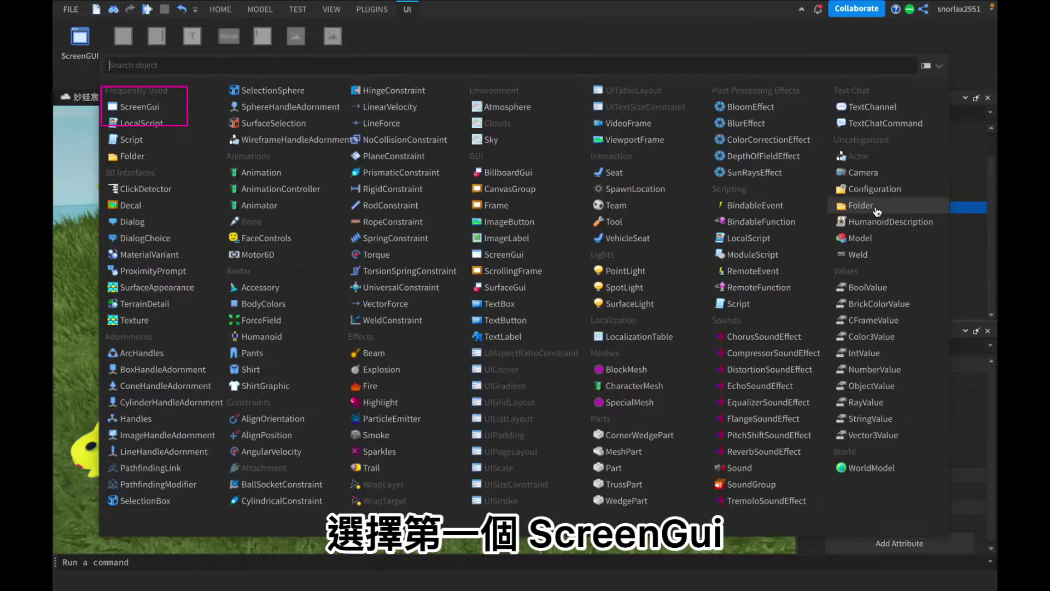
left_click(173, 111)
left_click(845, 220)
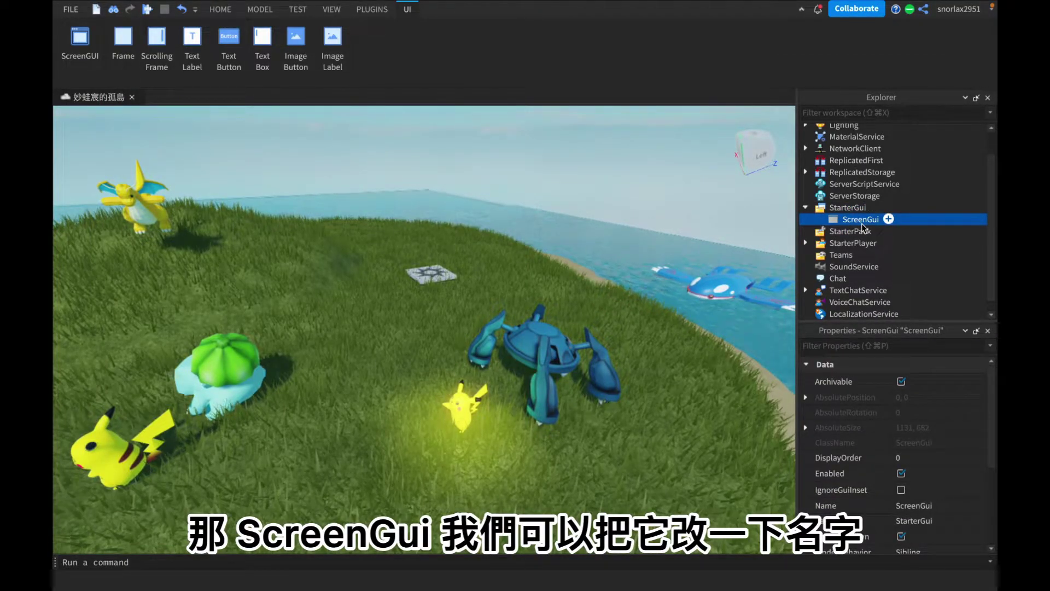
double_click(861, 219)
type("SubscribGui")
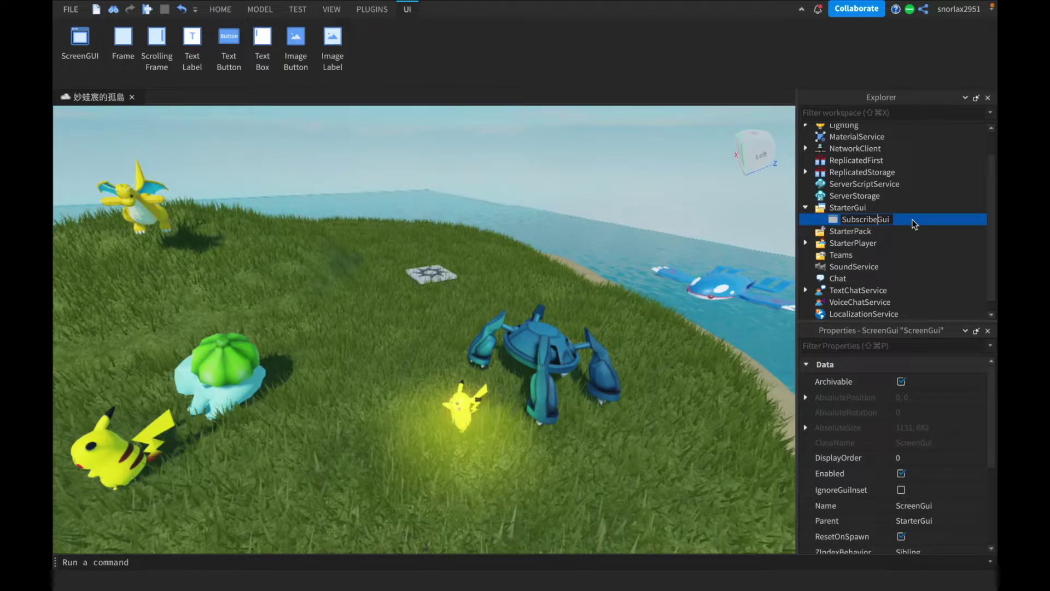
key("Return")
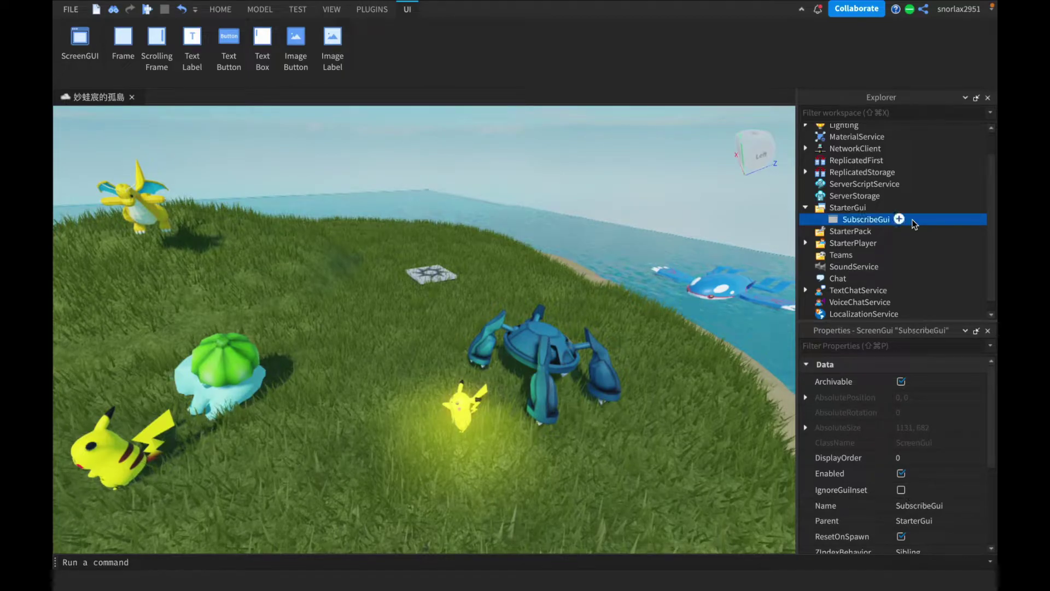
Add a Frame to SubscribeGui and place it near the upper middle of the view, enlarged to about 330 x 197
left_click(899, 219)
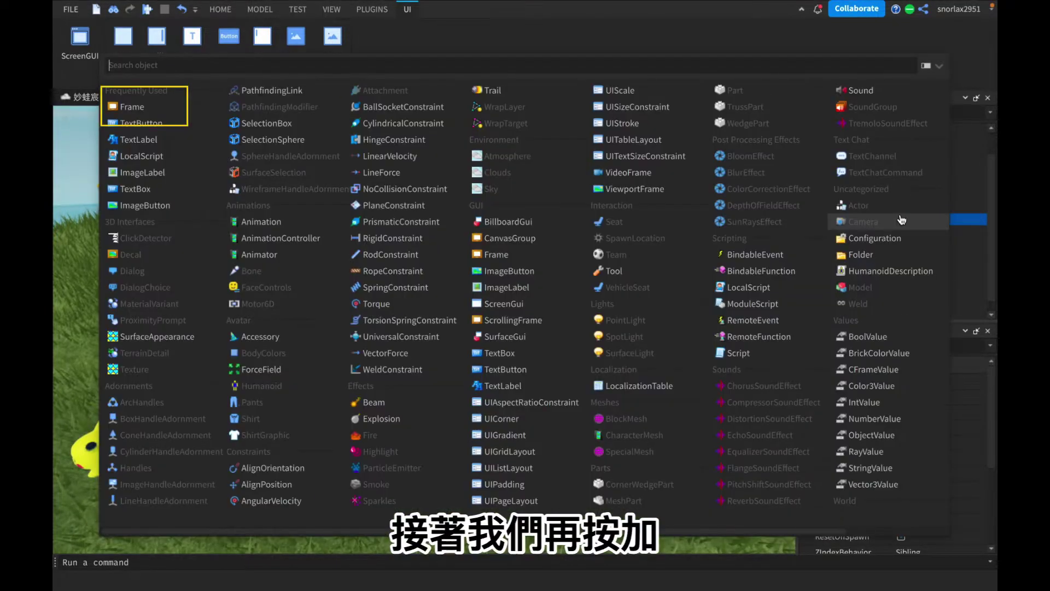
left_click(176, 106)
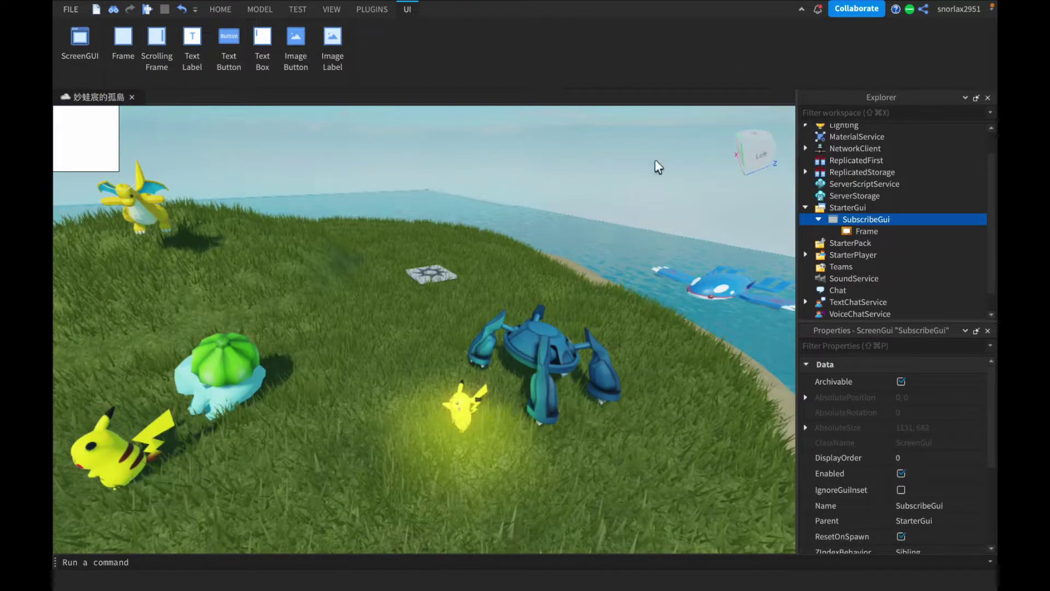
left_click(863, 230)
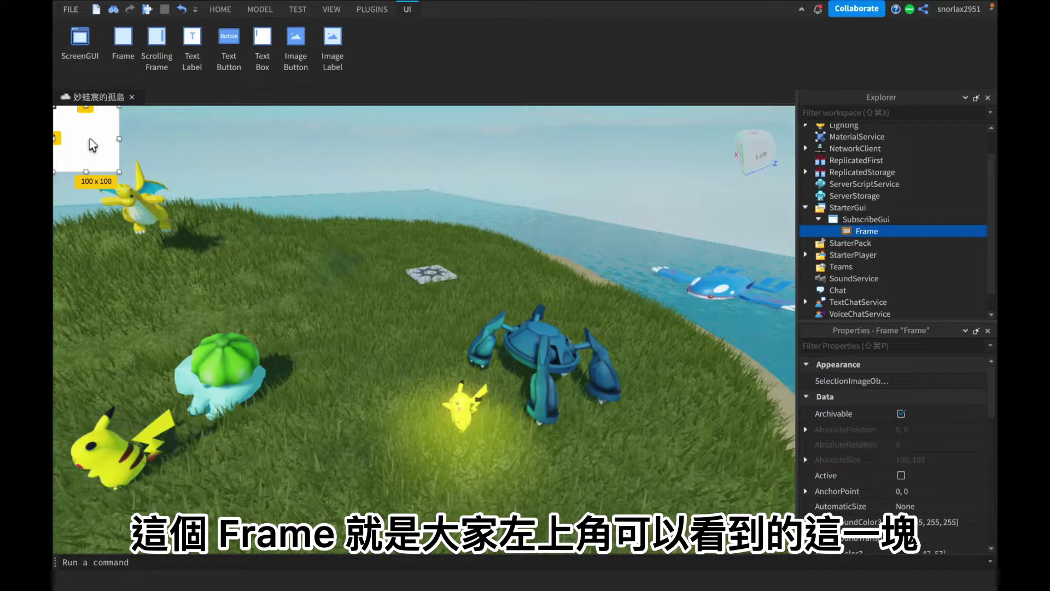
left_click_drag(92, 146, 614, 326)
Look through the plugins offered in the Toolbox and the installed plugins for tools that help with GUI scaling
left_click(372, 10)
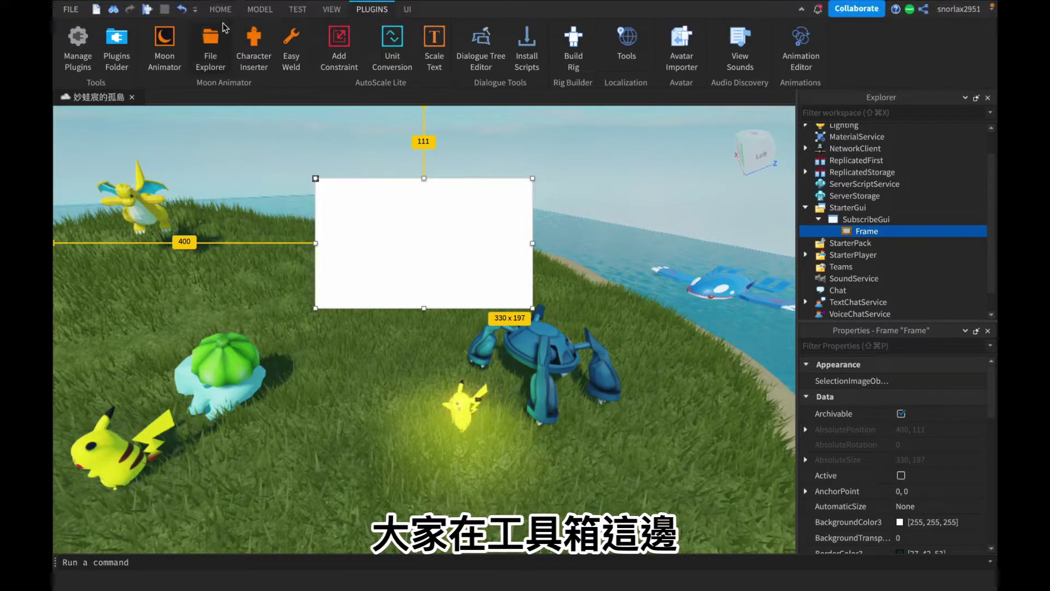
left_click(220, 9)
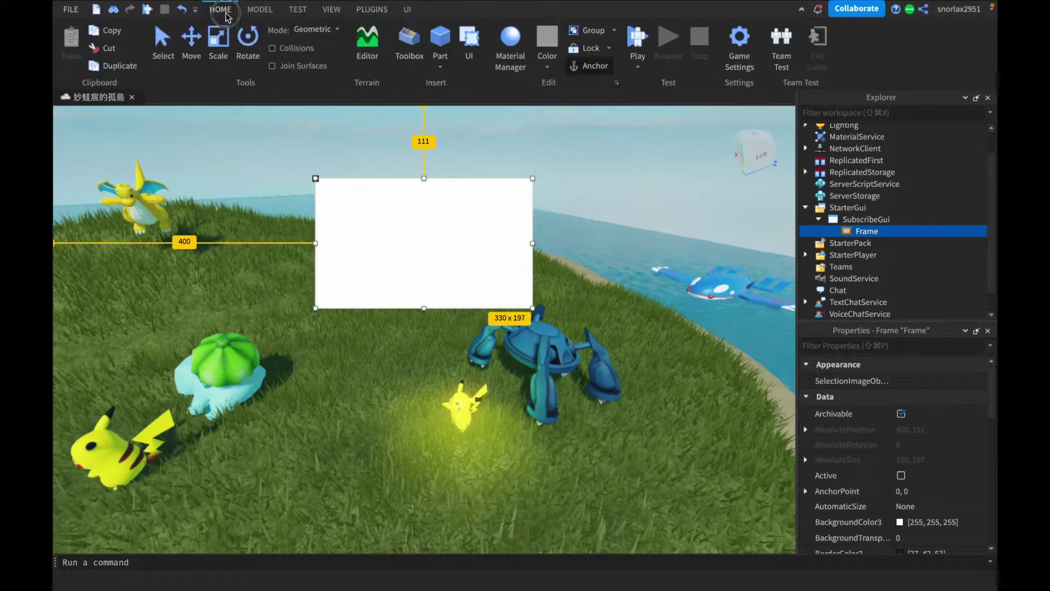
left_click(417, 54)
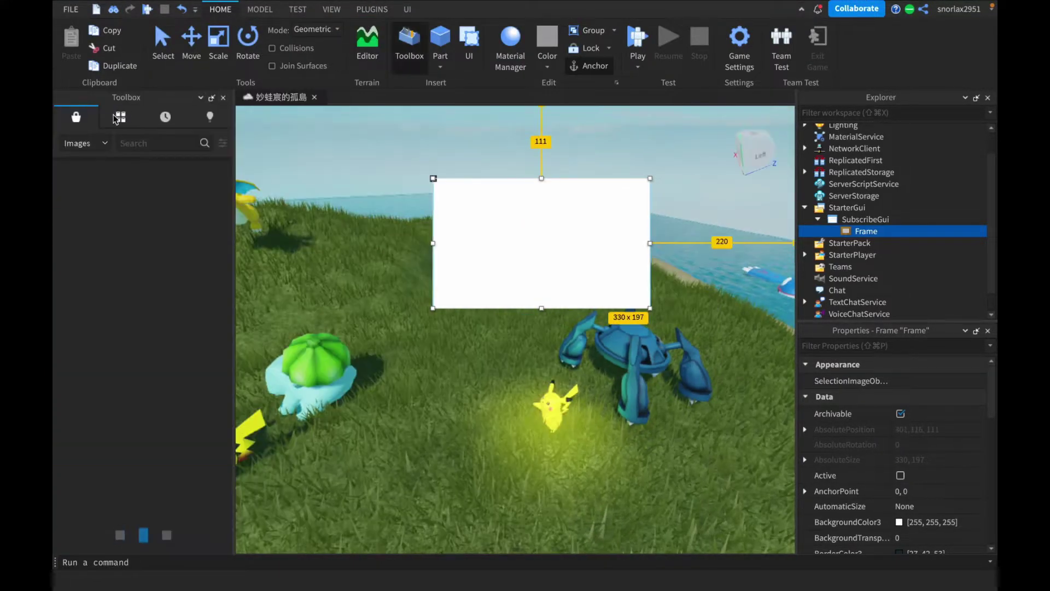
left_click(82, 143)
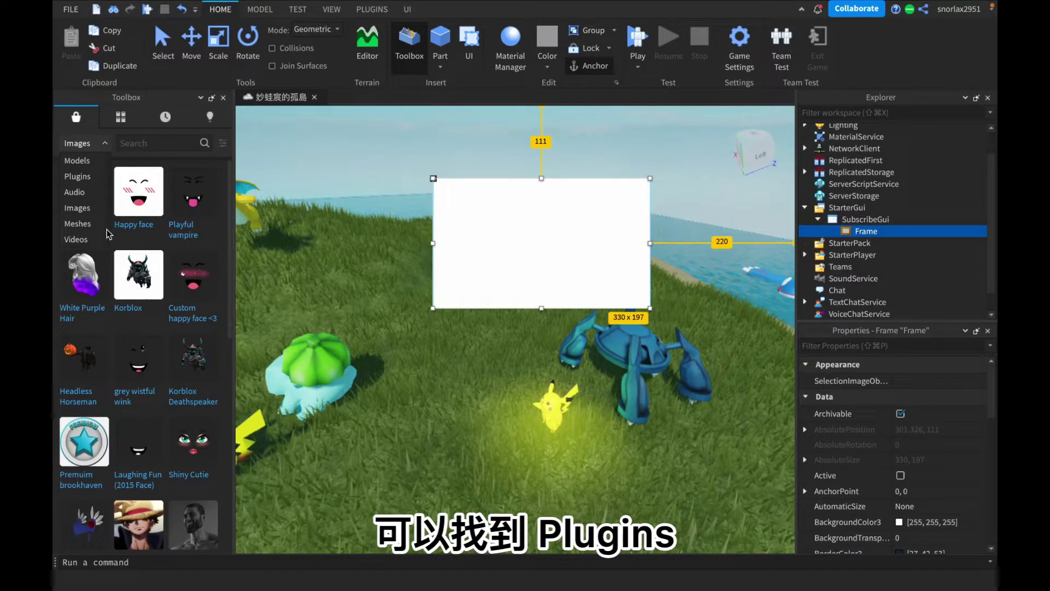
left_click(80, 177)
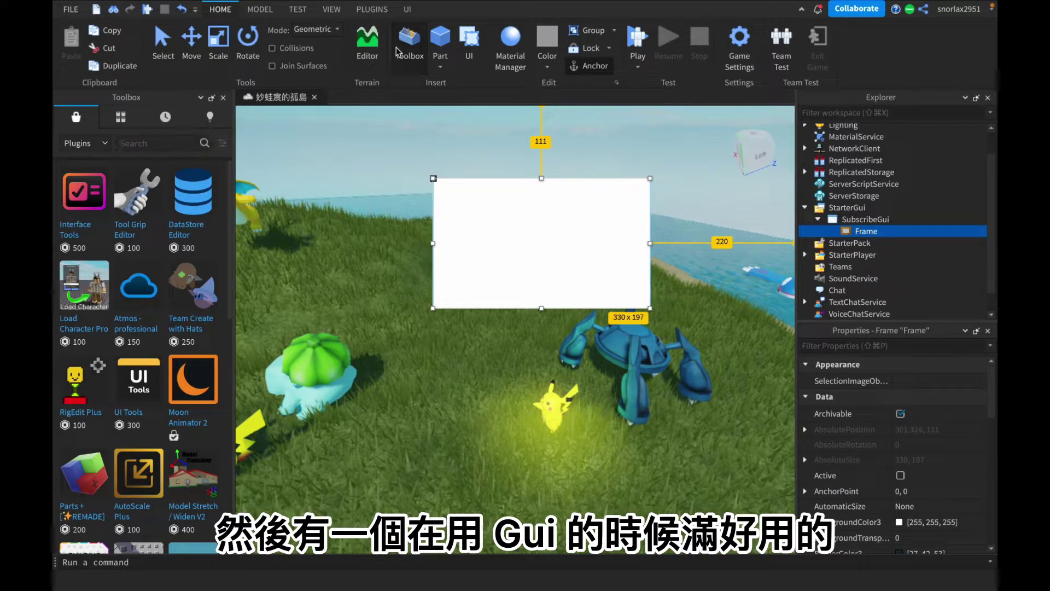
left_click(372, 9)
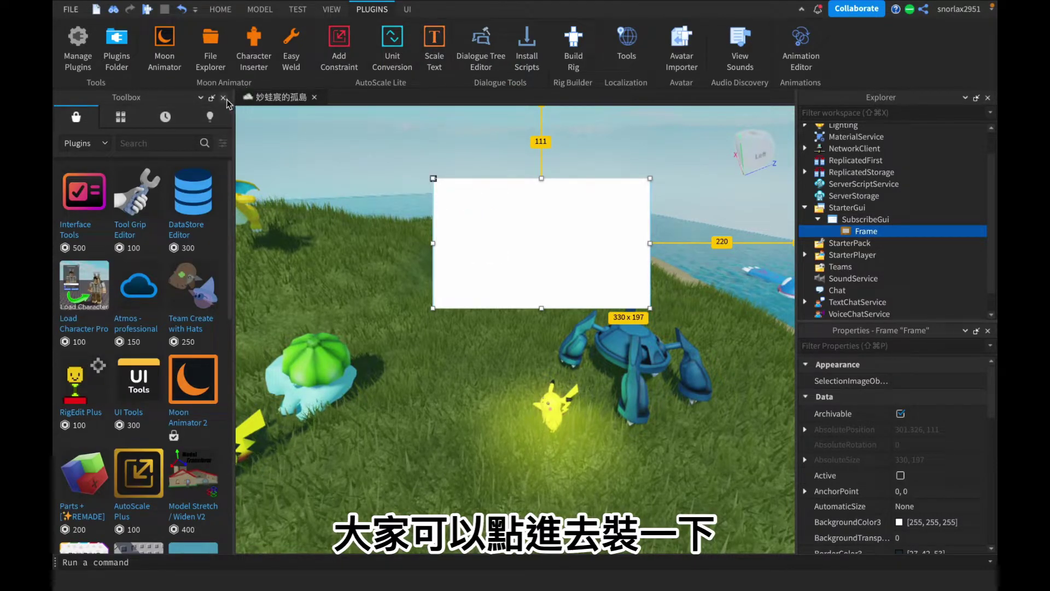
left_click(224, 98)
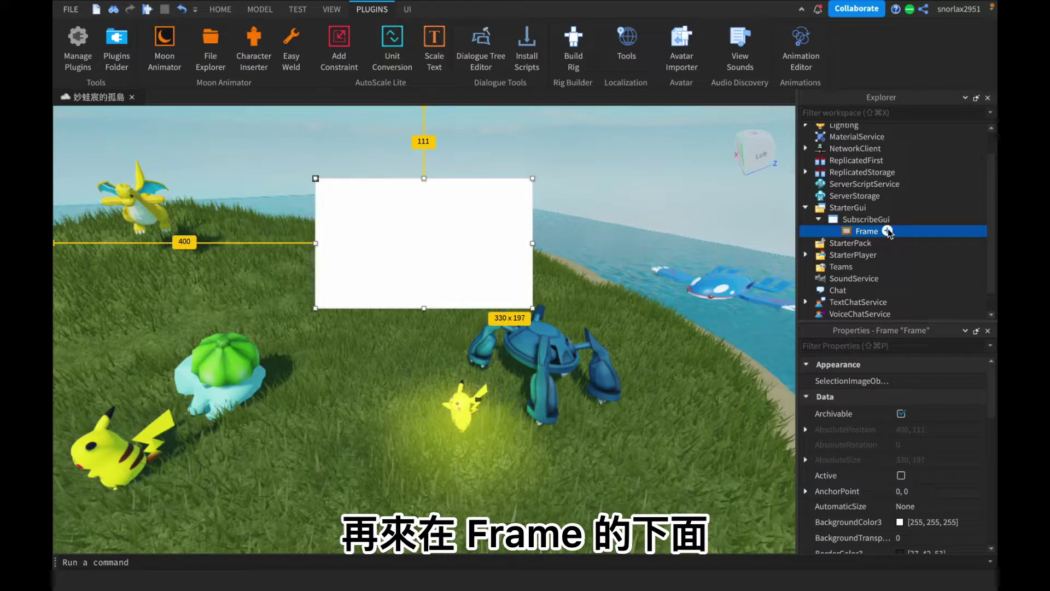
Add a TextLabel inside the Frame and stretch it across the Frame's full width, about 330 x 57
left_click(887, 231)
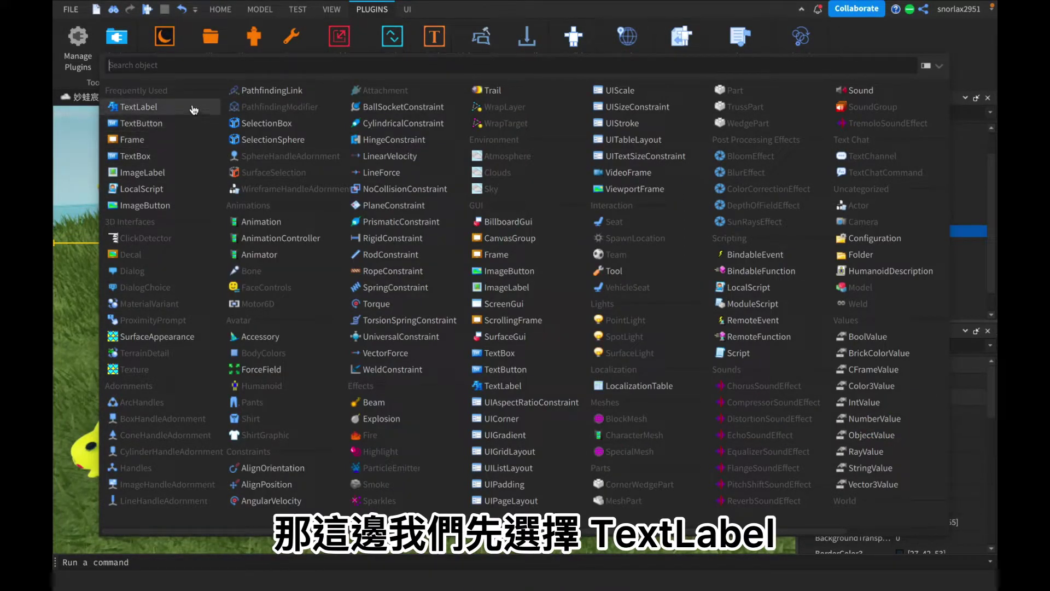
left_click(193, 108)
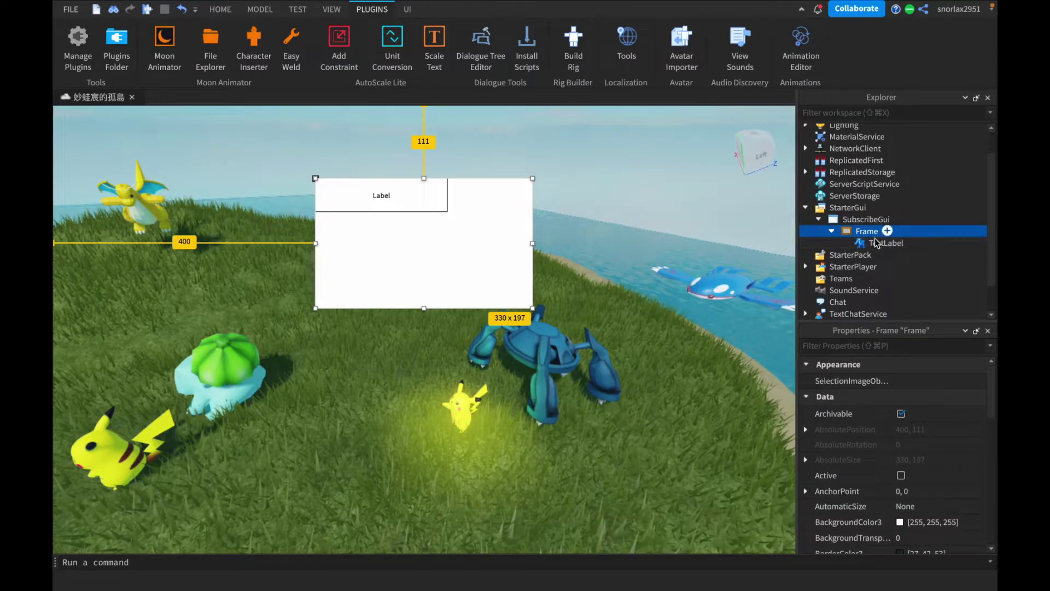
left_click_drag(448, 213, 532, 216)
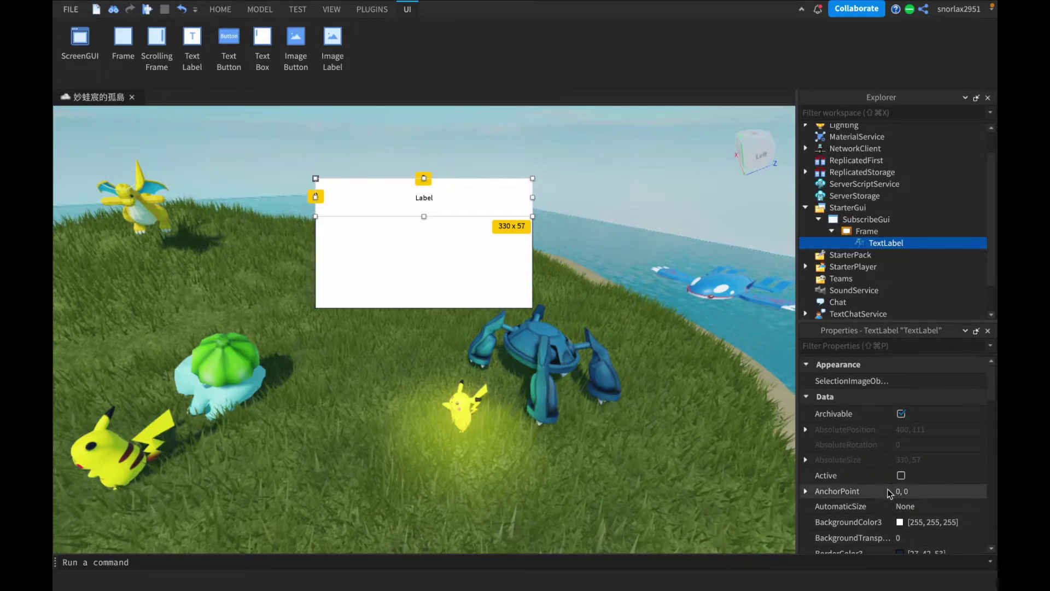
Set the TextLabel's text to 記得訂閱妙蛙宸 and enable TextScaled
scroll(906, 489, "down", 6)
scroll(969, 490, "down", 10)
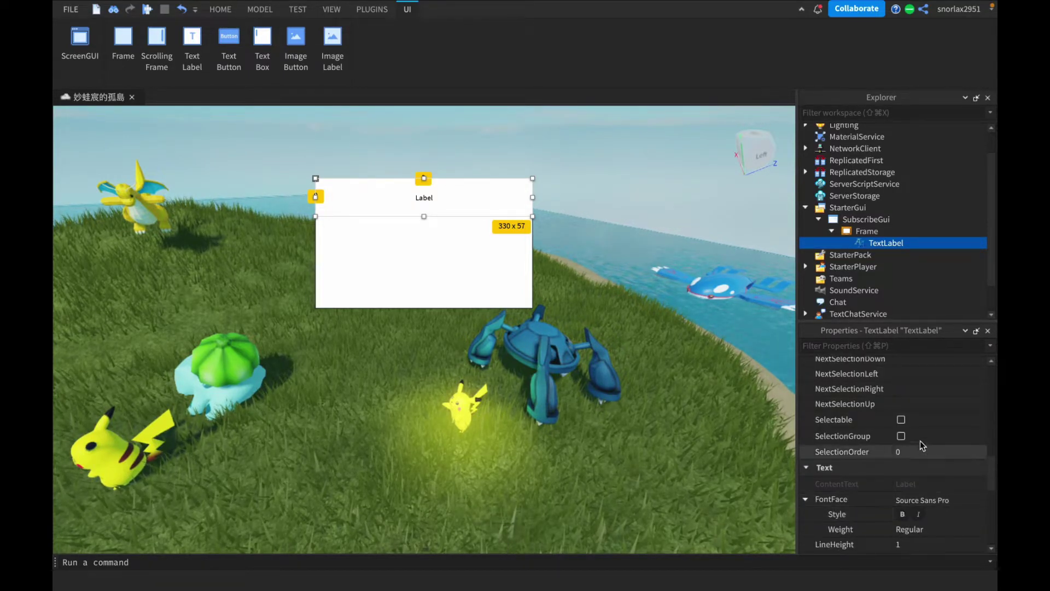
scroll(925, 454, "down", 3)
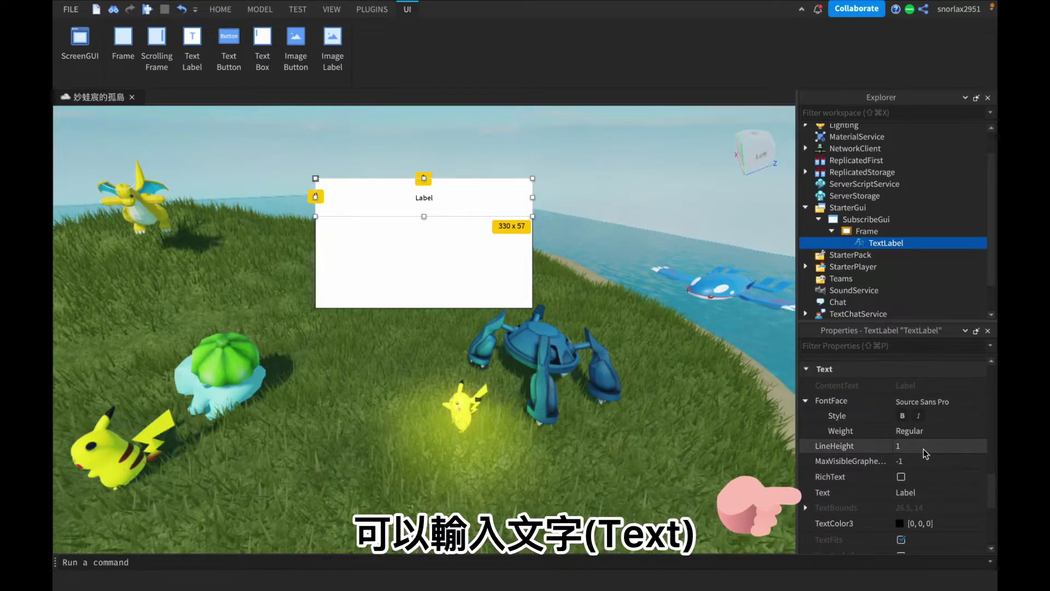
left_click(921, 495)
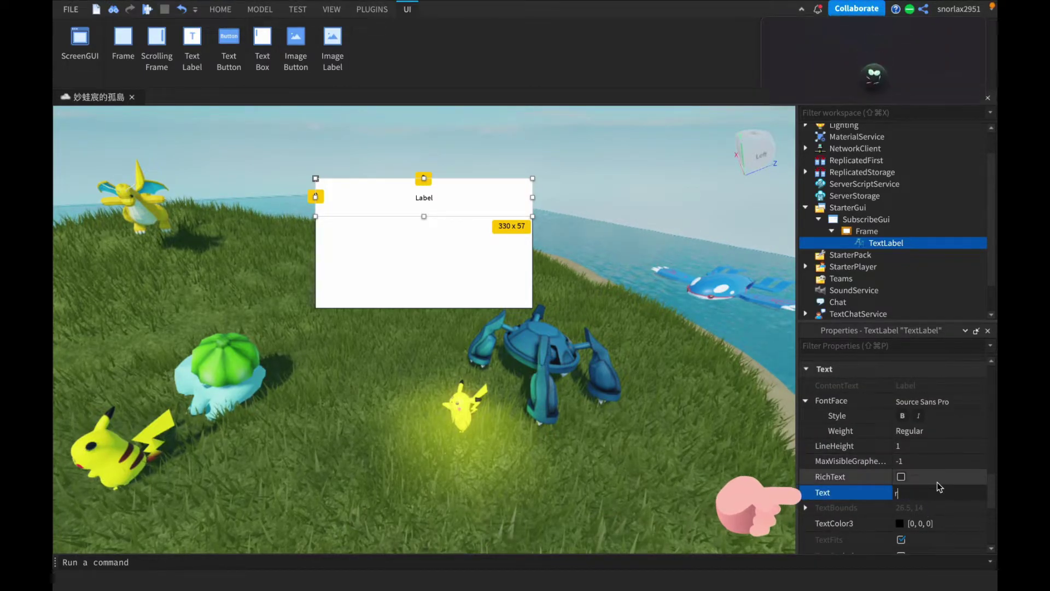
type("記得訂閱妙蛙宸")
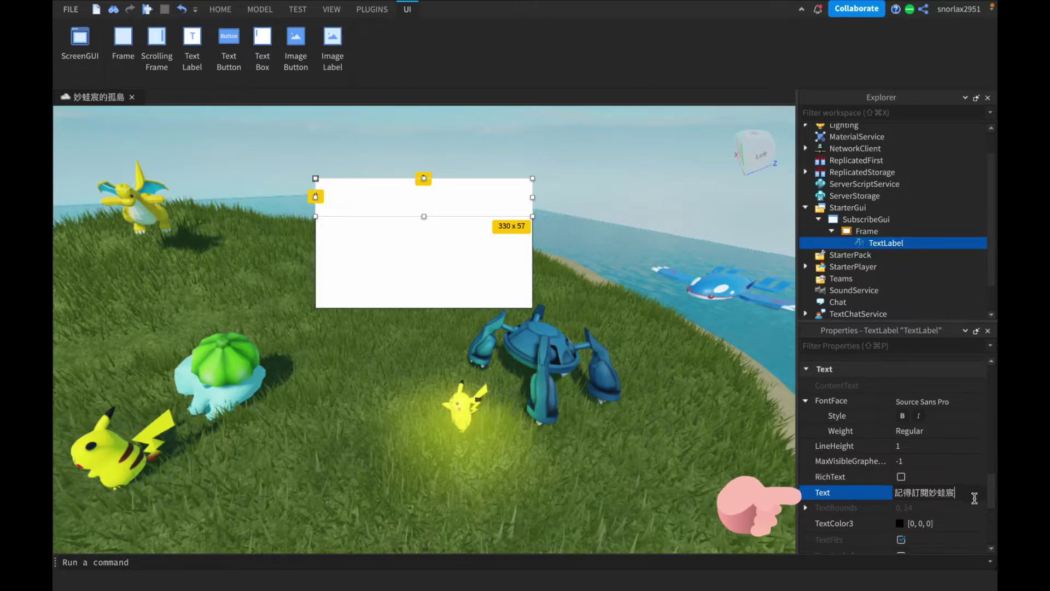
scroll(944, 507, "down", 3)
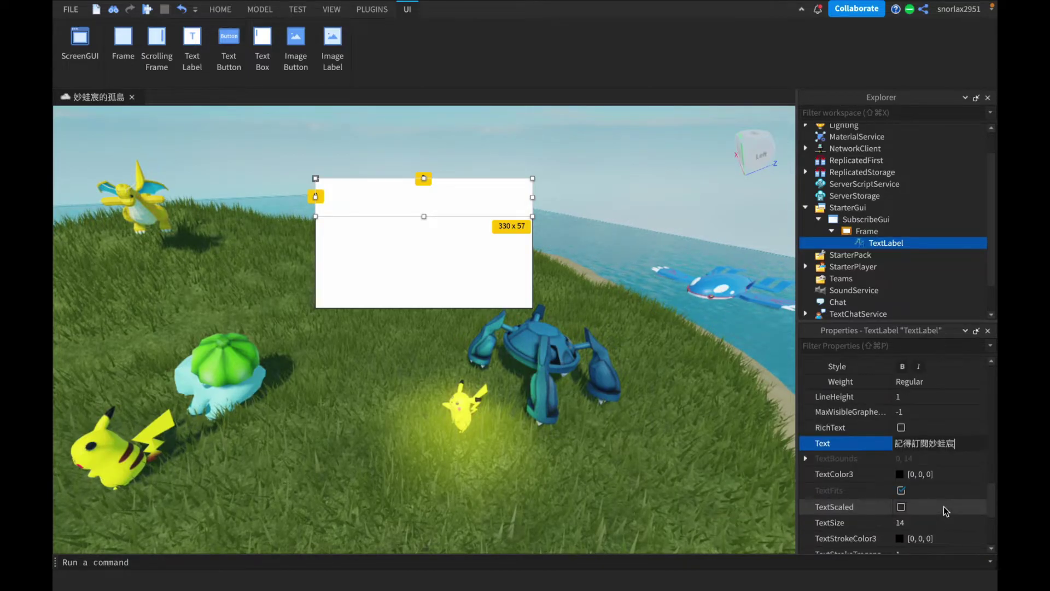
left_click(901, 507)
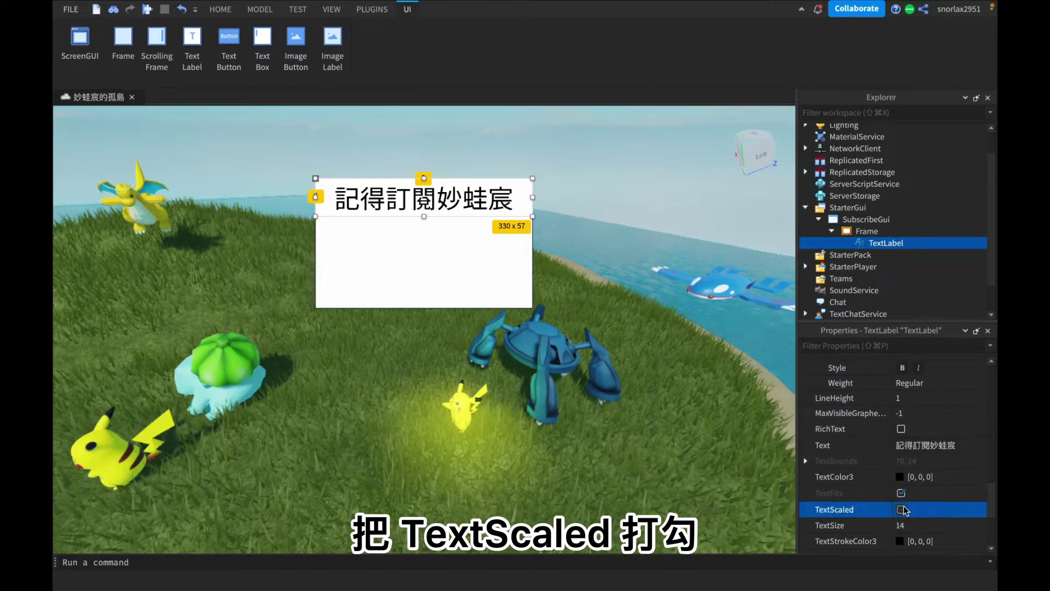
left_click(901, 509)
left_click(901, 509)
Change the TextLabel's text colour to Green
left_click(900, 476)
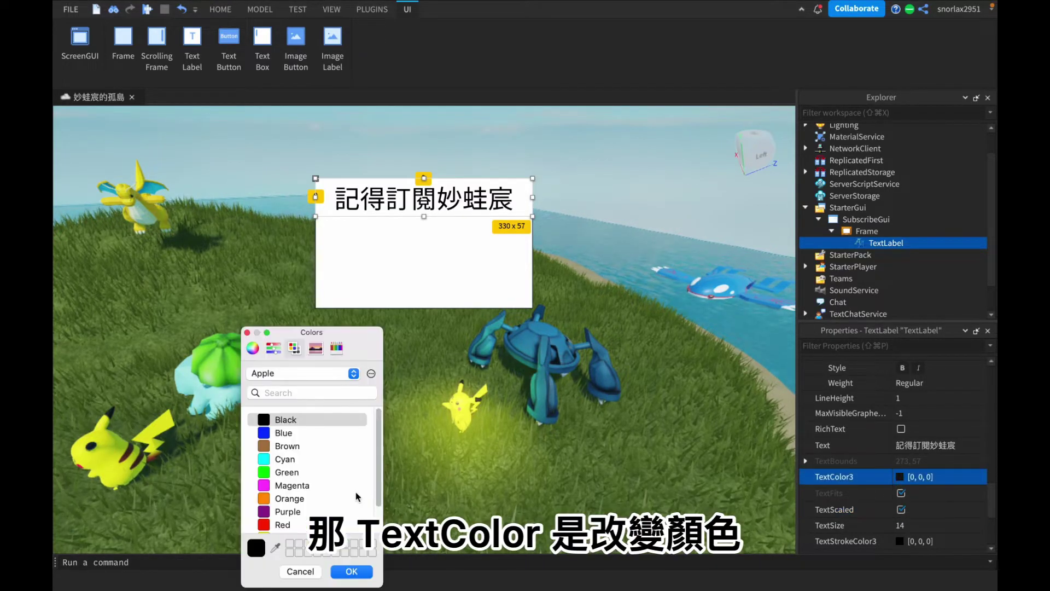
left_click(348, 524)
left_click(346, 499)
left_click(345, 472)
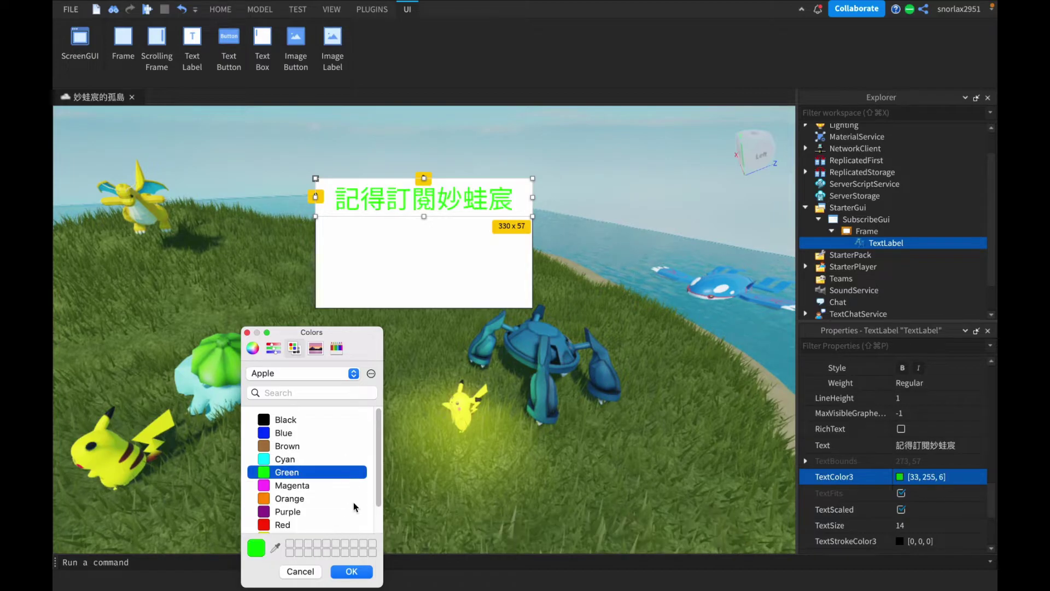
left_click(351, 571)
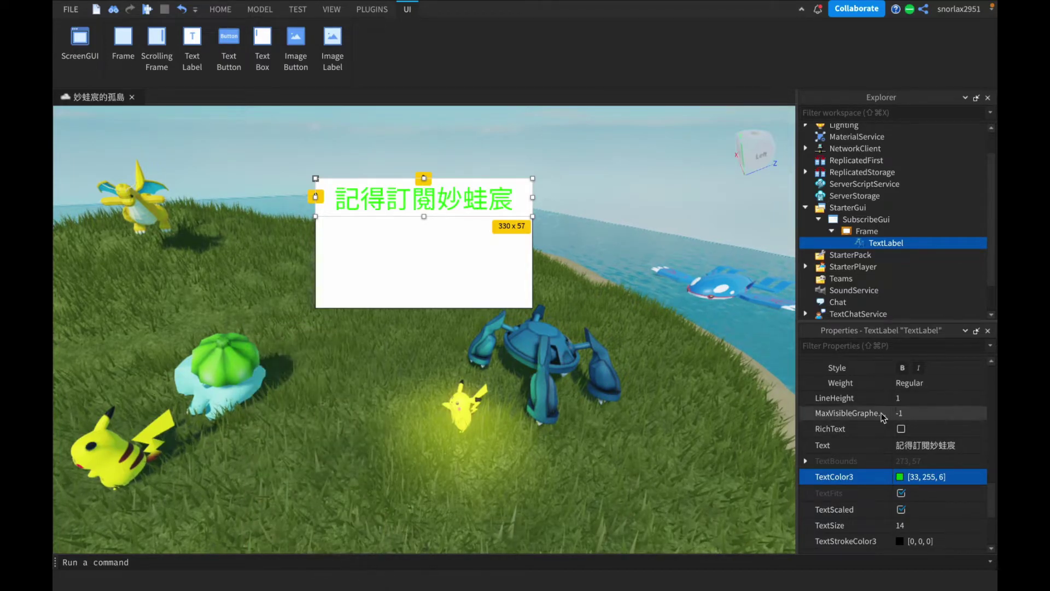
Add an ImageLabel to the Frame and size it to about 330 x 140, filling the area below the text
left_click(888, 231)
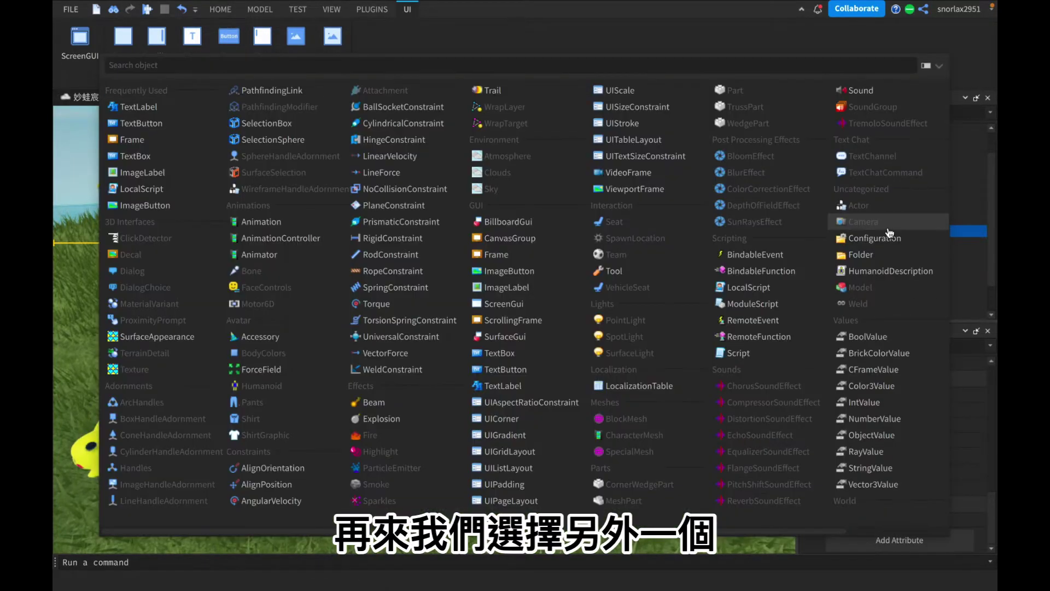
left_click(192, 174)
left_click_drag(344, 208, 348, 248)
left_click_drag(382, 281, 533, 308)
left_click(220, 9)
left_click(409, 44)
left_click(99, 143)
left_click(101, 204)
scroll(184, 284, "down", 5)
scroll(942, 392, "up", 3)
scroll(942, 392, "up", 2)
scroll(942, 399, "down", 4)
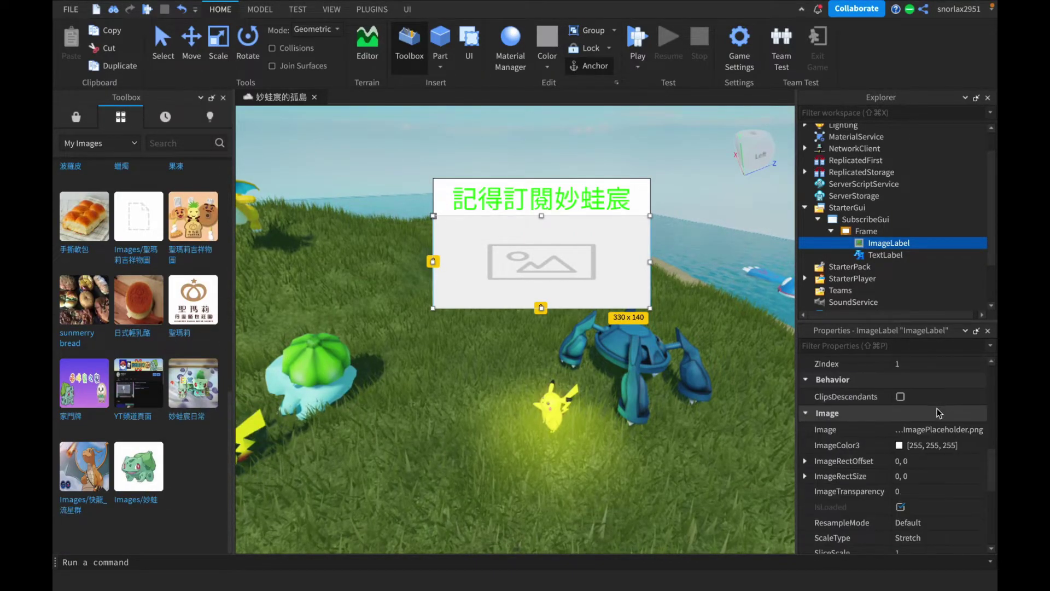
left_click(942, 431)
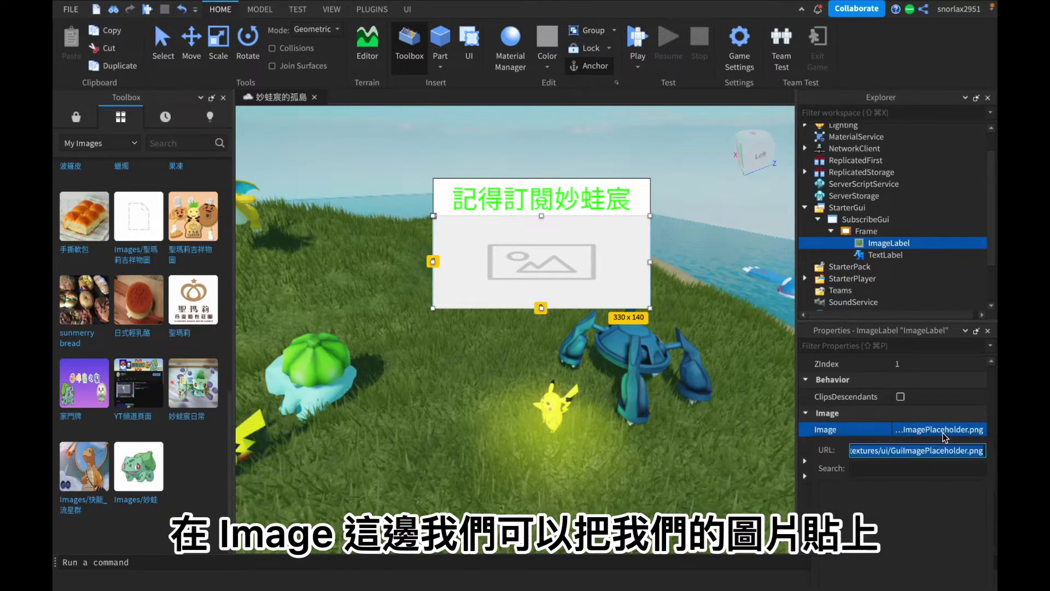
key("super+v")
key("Return")
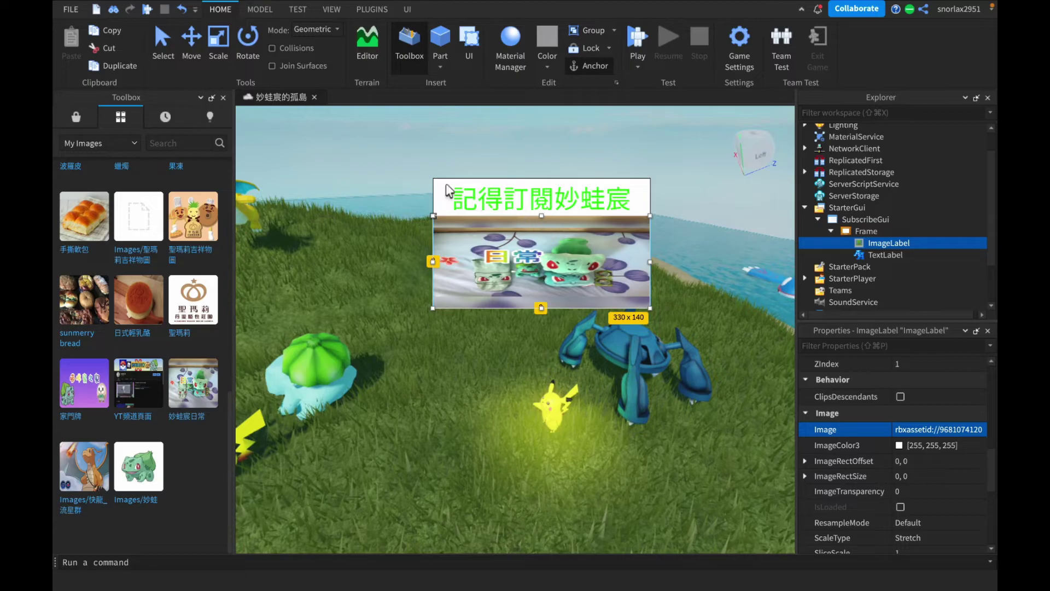
Extend the Frame downward and stretch the ImageLabel to match, about 330 x 231
left_click(866, 231)
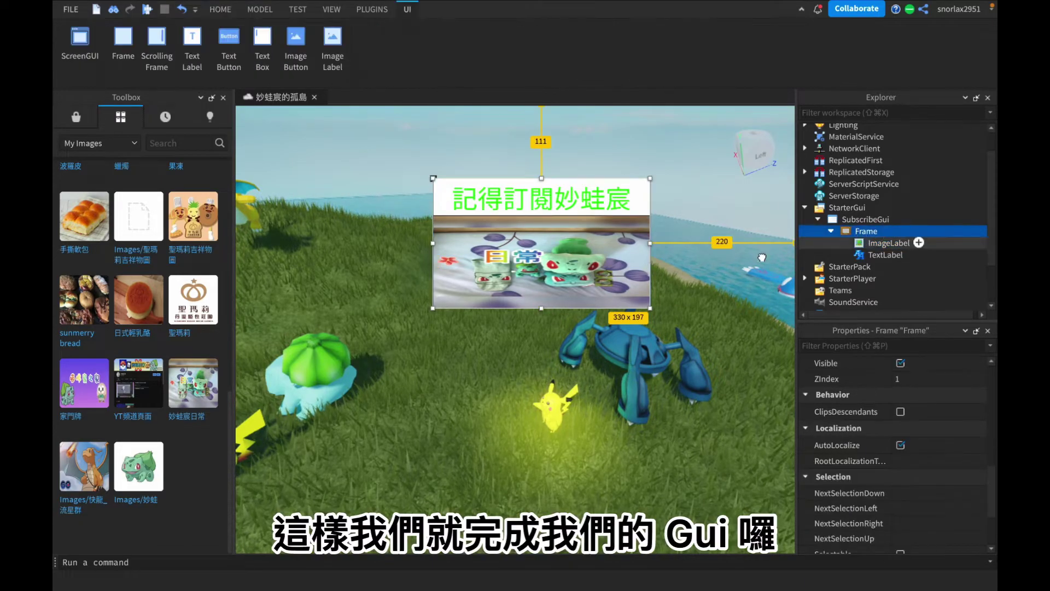
left_click_drag(541, 308, 541, 367)
left_click(543, 325)
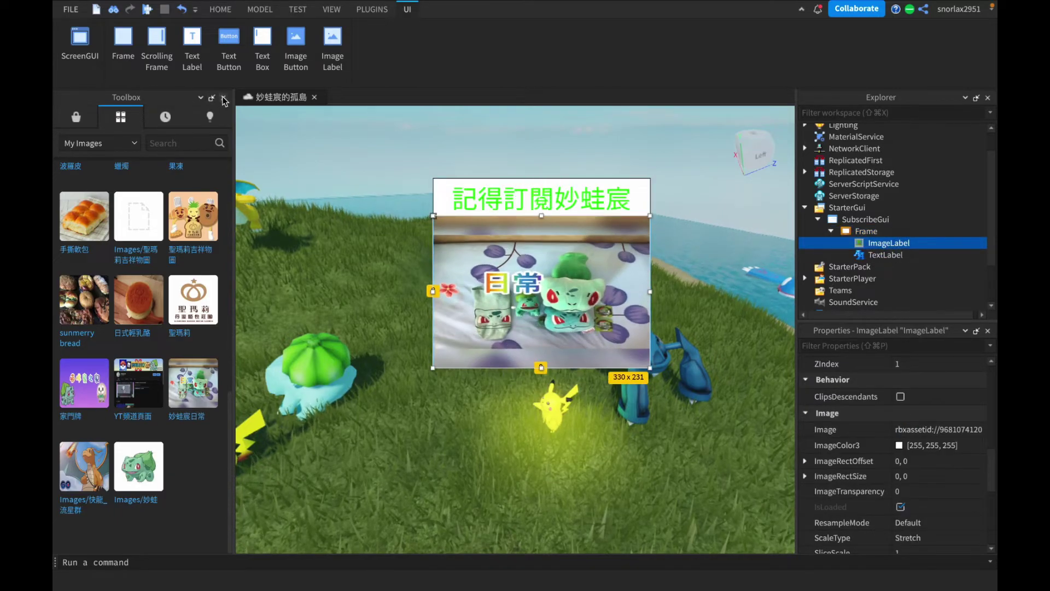
Run a play test to check how the GUI appears in the game
left_click(298, 10)
left_click(70, 37)
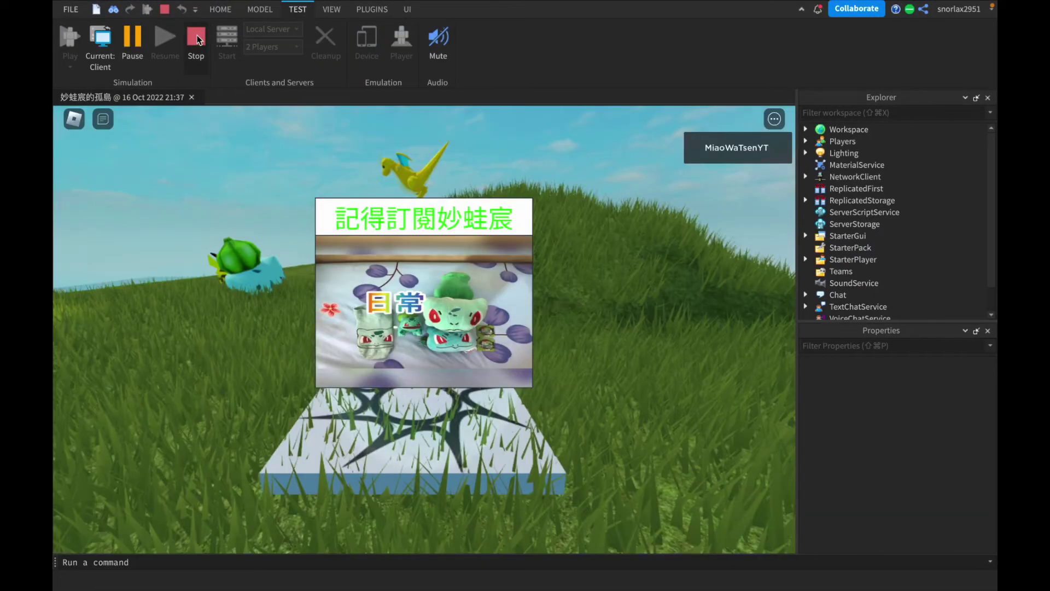